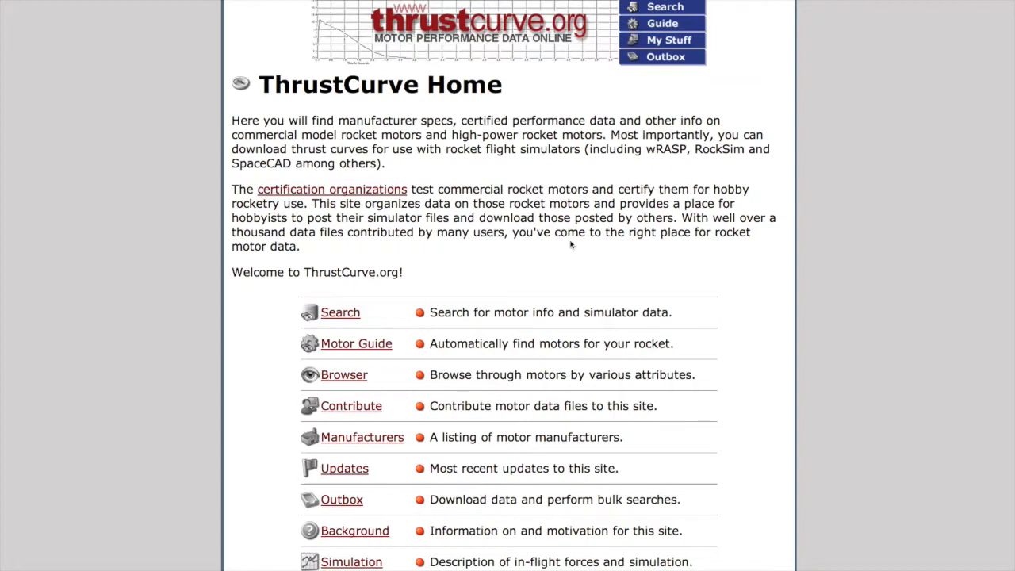
- Filter the ThrustCurve motor browser to single-use, Mid-Power, 29 mm motors
{"action": "left_click", "coordinate": [342, 376]}
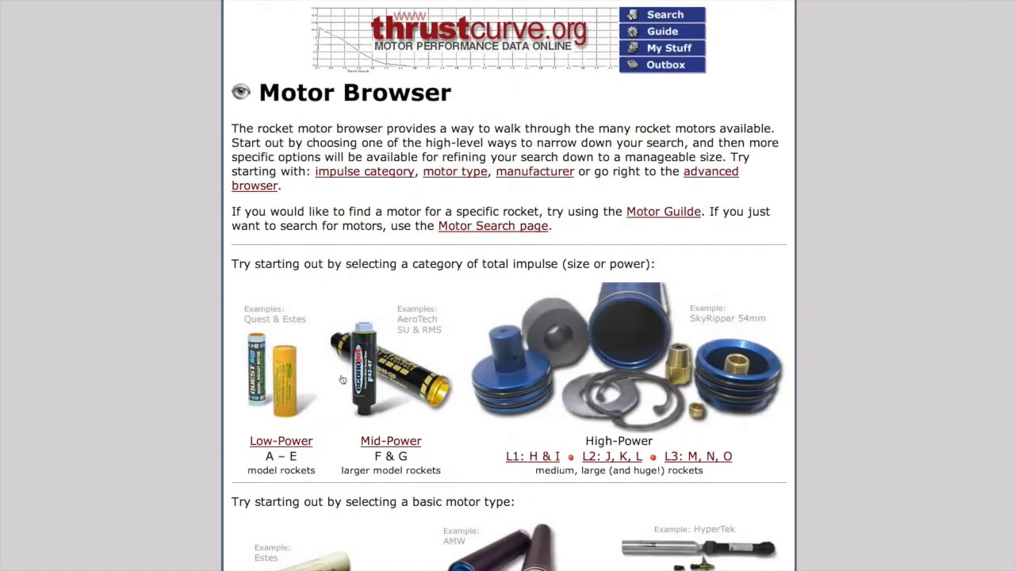
{"action": "left_click", "coordinate": [394, 441]}
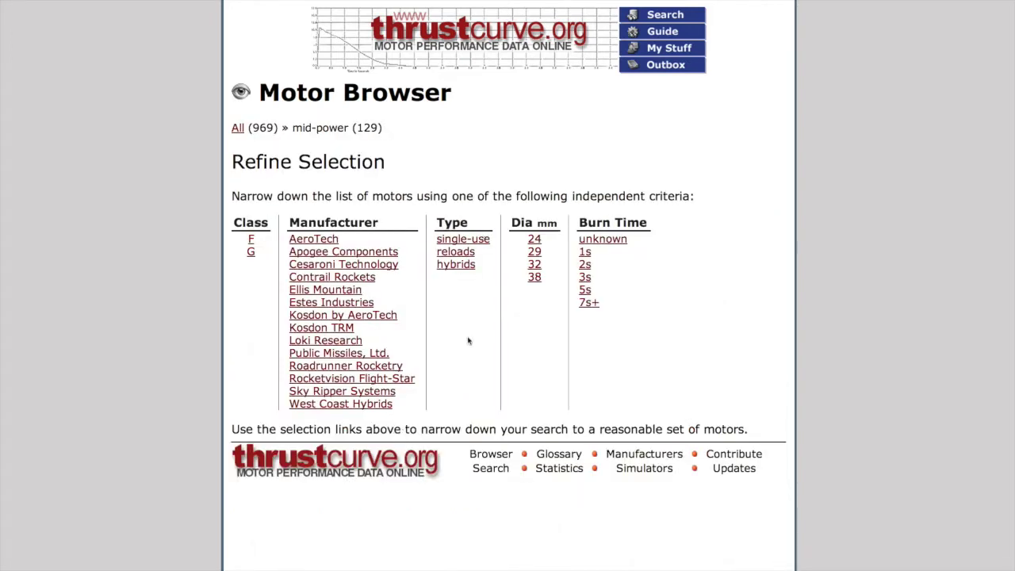
{"action": "left_click", "coordinate": [484, 240]}
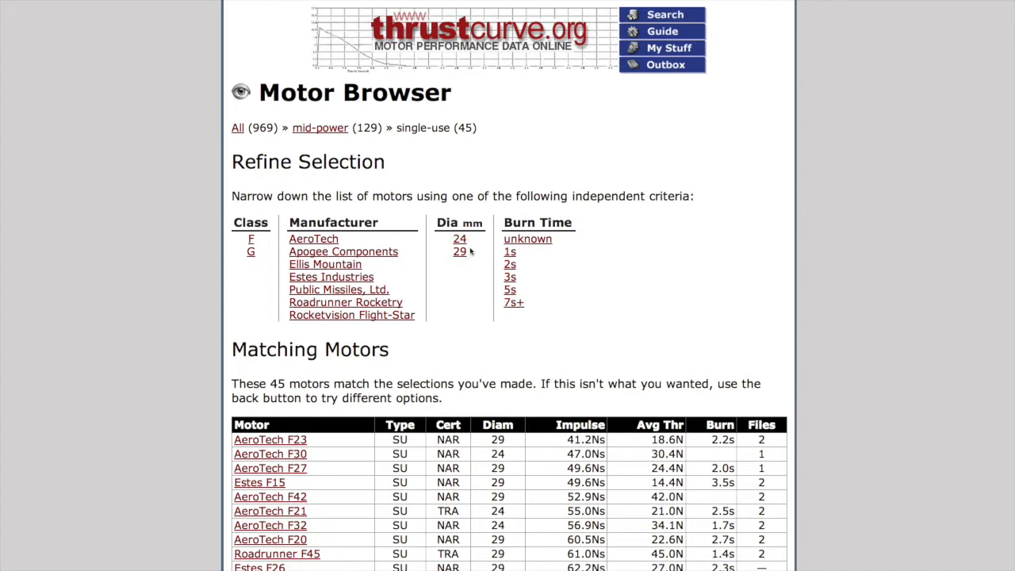
{"action": "left_click", "coordinate": [461, 252]}
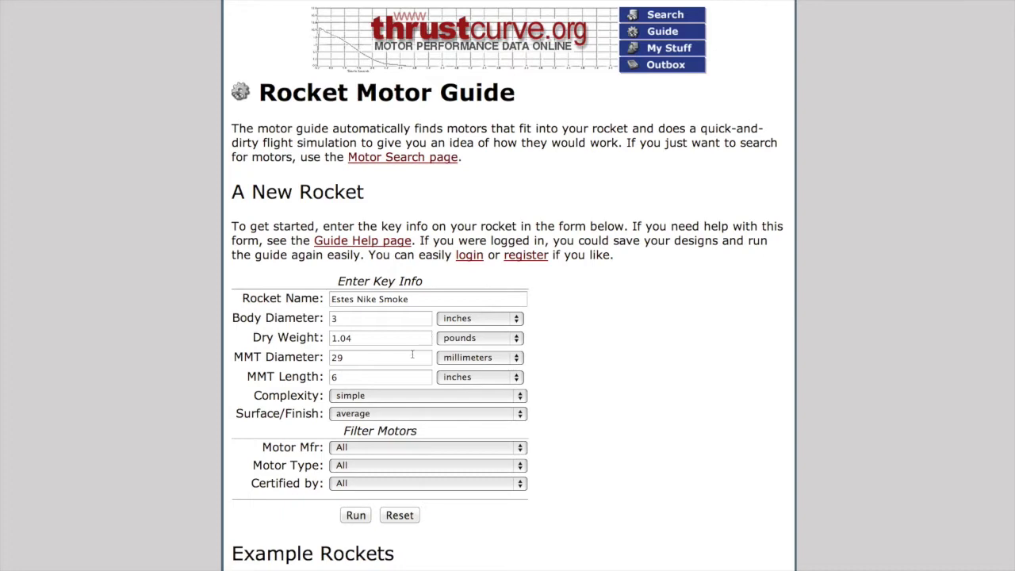
- Run the Motor Guide for the Estes Nike Smoke to list the 55 fitting motors
{"action": "left_click", "coordinate": [355, 516]}
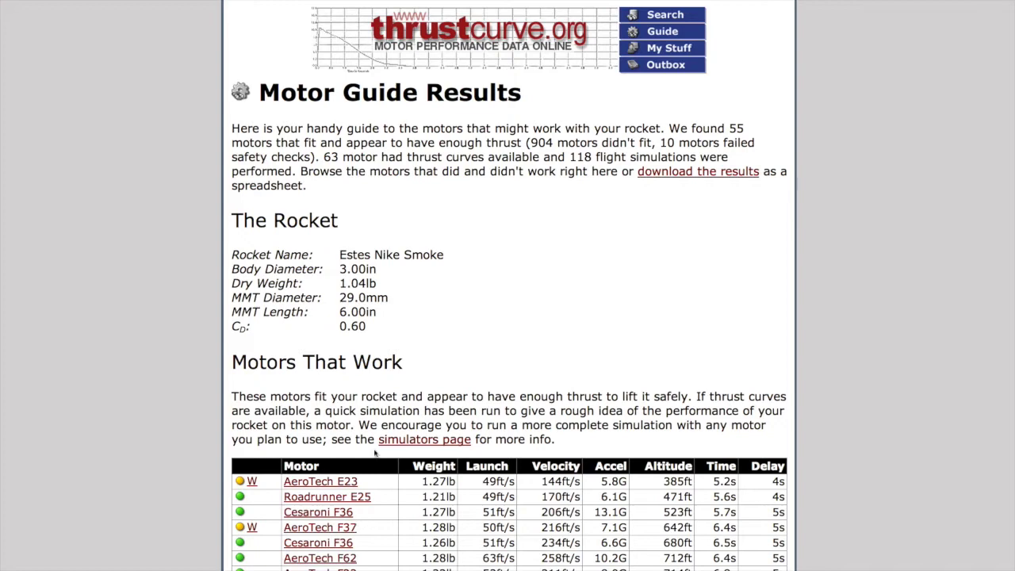
- Scroll the Motors That Work table down to the Cesaroni G88 row
{"action": "scroll", "coordinate": [375, 445], "scroll_direction": "down", "scroll_amount": 1}
{"action": "scroll", "coordinate": [376, 429], "scroll_direction": "down", "scroll_amount": 3}
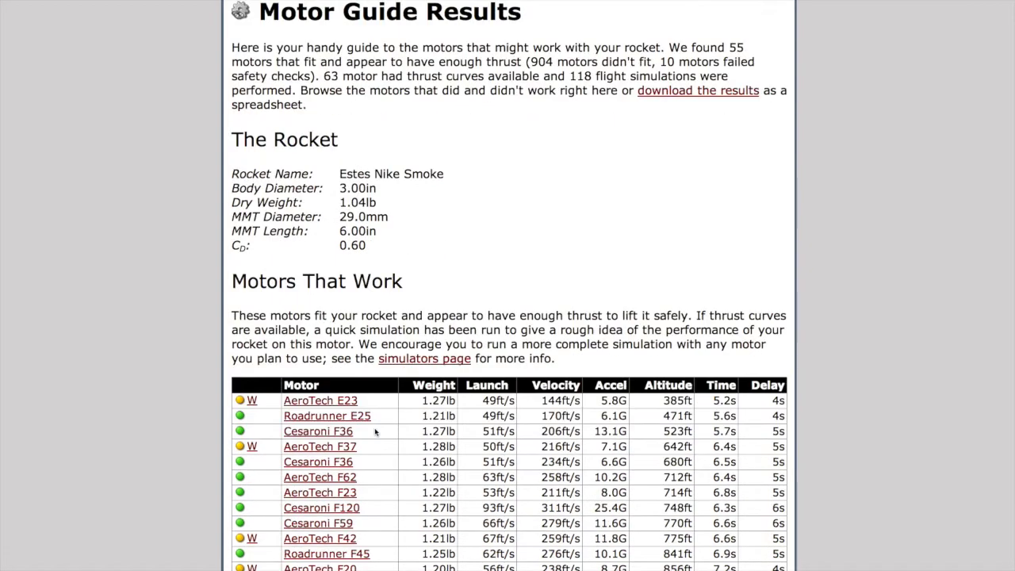
{"action": "scroll", "coordinate": [375, 432], "scroll_direction": "down", "scroll_amount": 3}
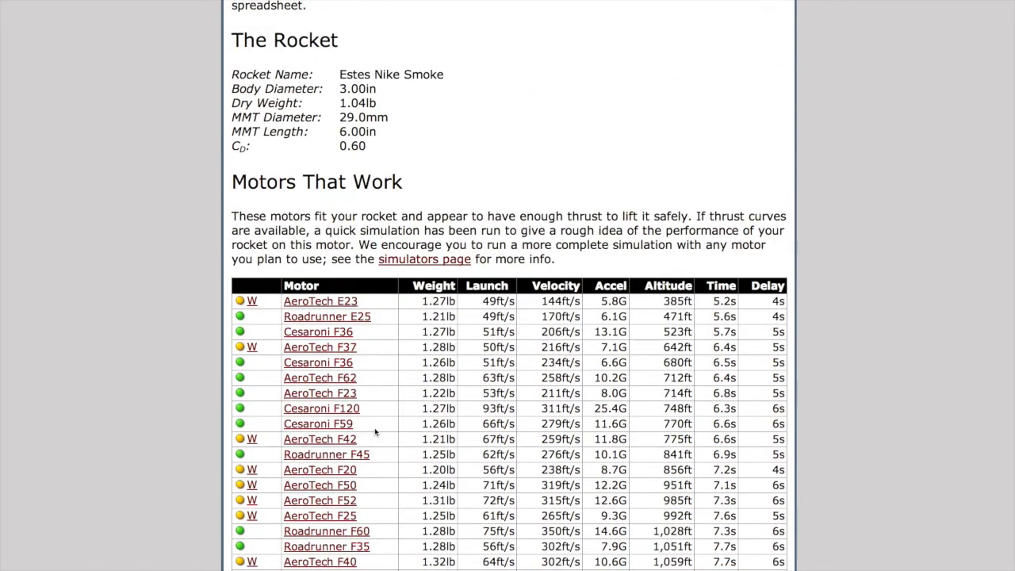
{"action": "scroll", "coordinate": [375, 432], "scroll_direction": "down", "scroll_amount": 1}
{"action": "scroll", "coordinate": [376, 432], "scroll_direction": "down", "scroll_amount": 2}
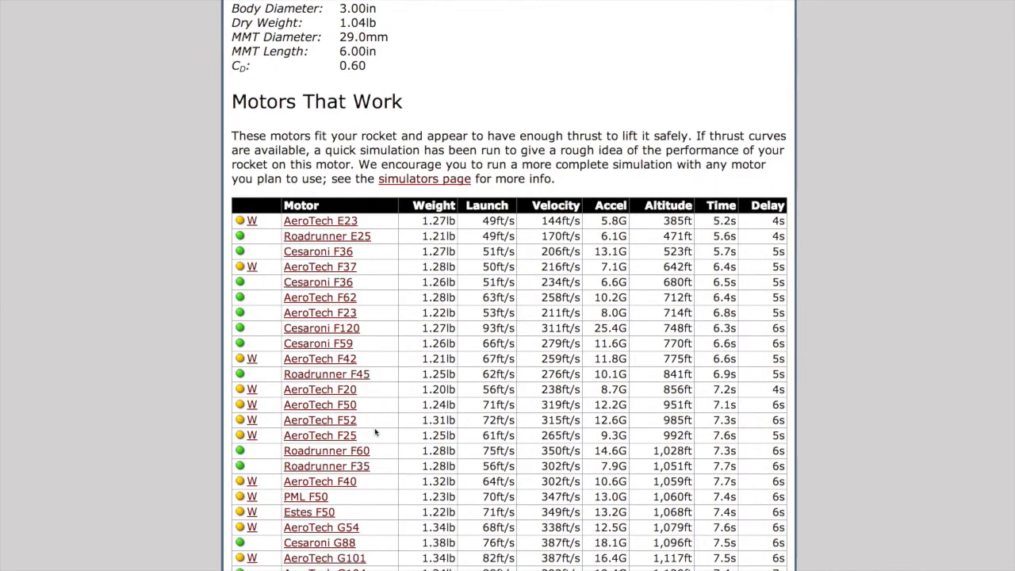
{"action": "scroll", "coordinate": [376, 432], "scroll_direction": "down", "scroll_amount": 1}
{"action": "scroll", "coordinate": [376, 432], "scroll_direction": "down", "scroll_amount": 2}
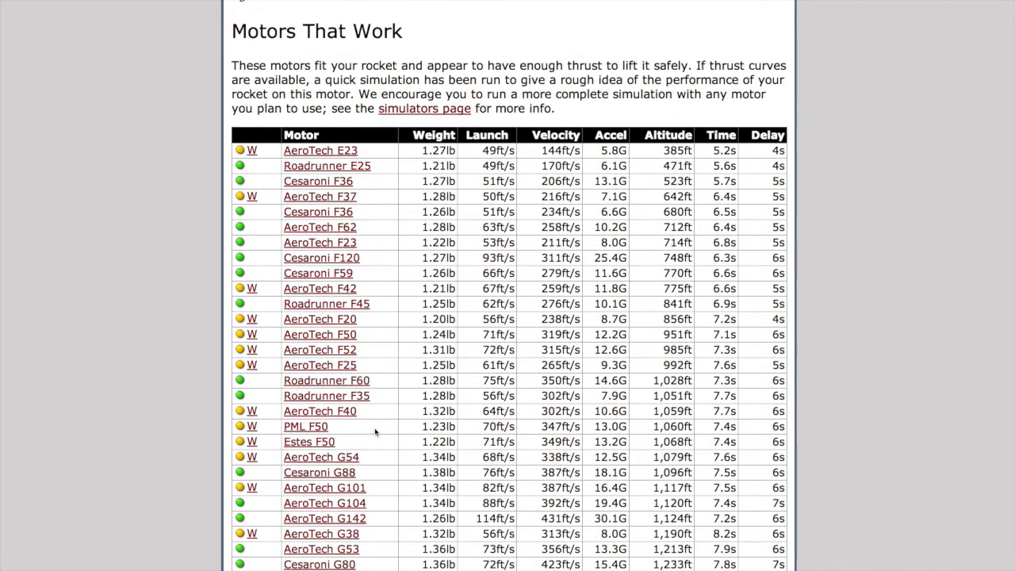
{"action": "scroll", "coordinate": [376, 431], "scroll_direction": "down", "scroll_amount": 2}
{"action": "scroll", "coordinate": [376, 432], "scroll_direction": "down", "scroll_amount": 2}
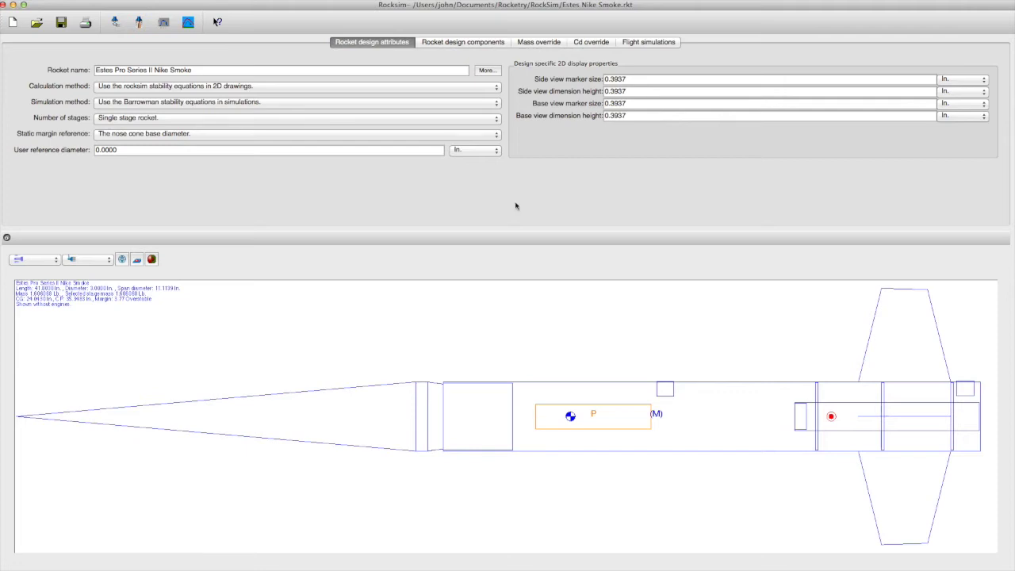
- In Mass override, set the sustainer mass to 1.04 lb and the sustainer CG to 28.4 in
{"action": "left_click", "coordinate": [534, 42]}
{"action": "left_click", "coordinate": [535, 43]}
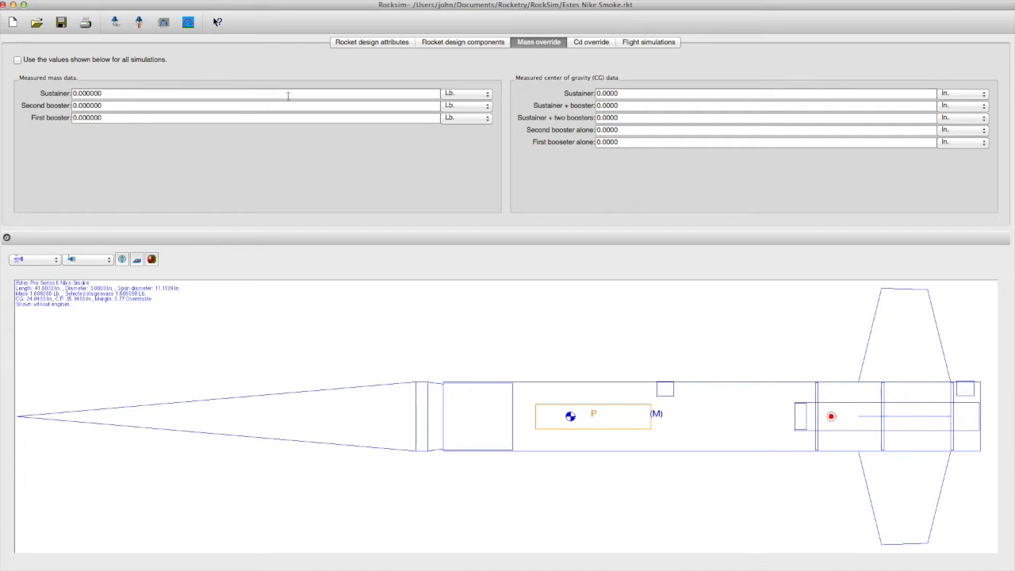
{"action": "left_click", "coordinate": [139, 95]}
{"action": "left_click_drag", "start_coordinate": [139, 94], "coordinate": [55, 95]}
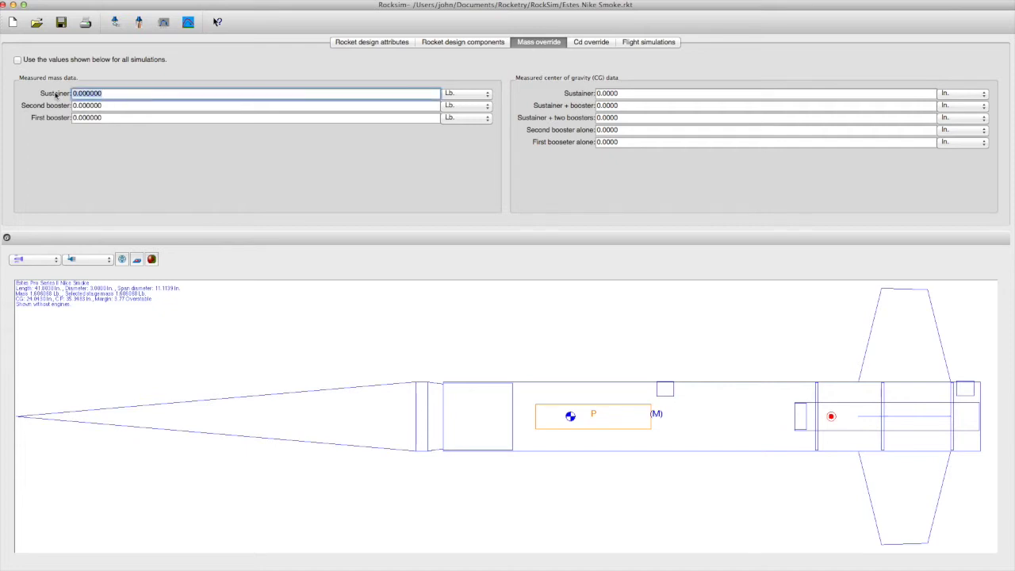
{"action": "type", "text": "1.04"}
{"action": "left_click", "coordinate": [626, 93]}
{"action": "left_click", "coordinate": [597, 94]}
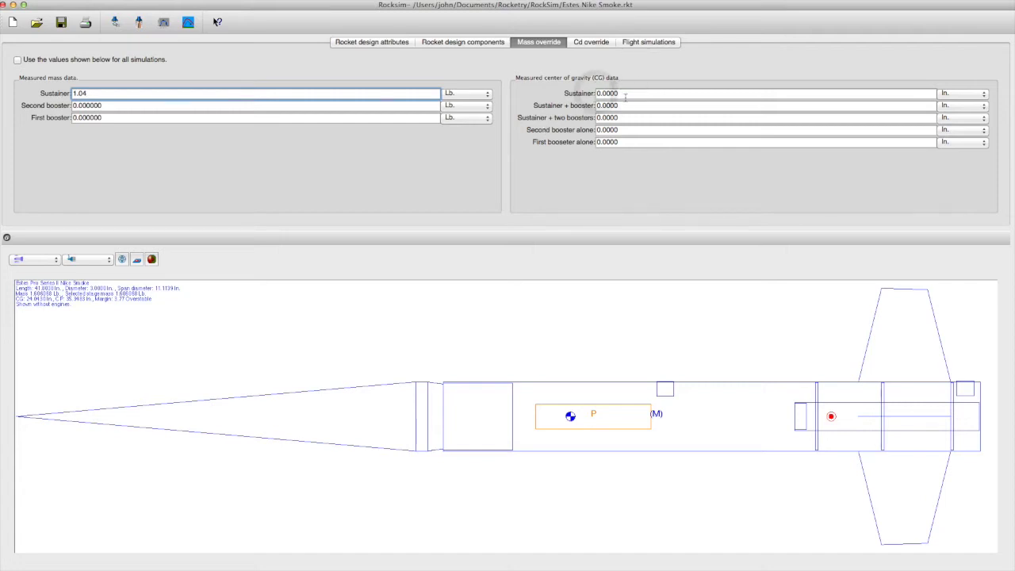
{"action": "double_click", "coordinate": [607, 94]}
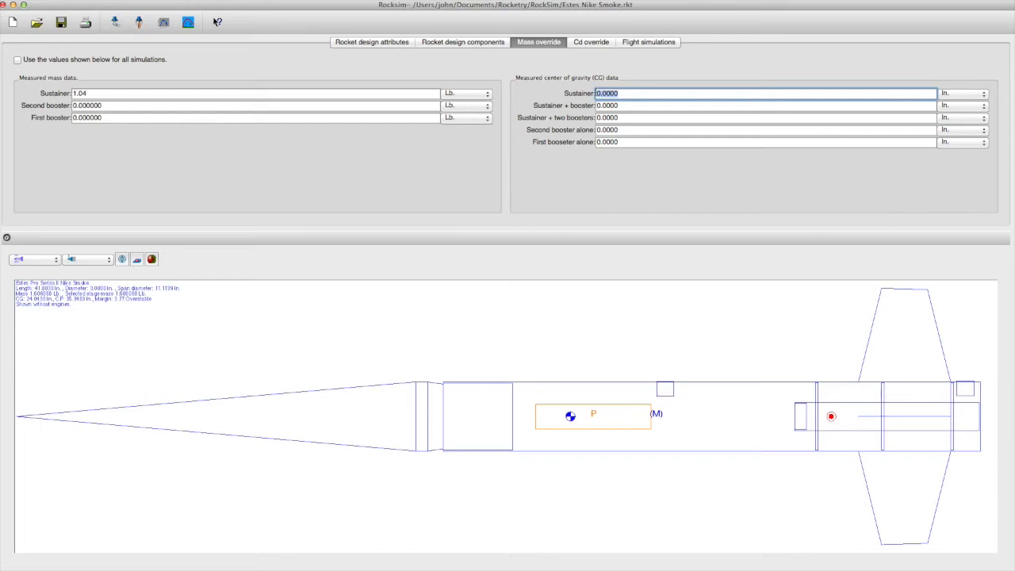
{"action": "type", "text": "28."}
{"action": "type", "text": "4"}
{"action": "key", "text": "Tab"}
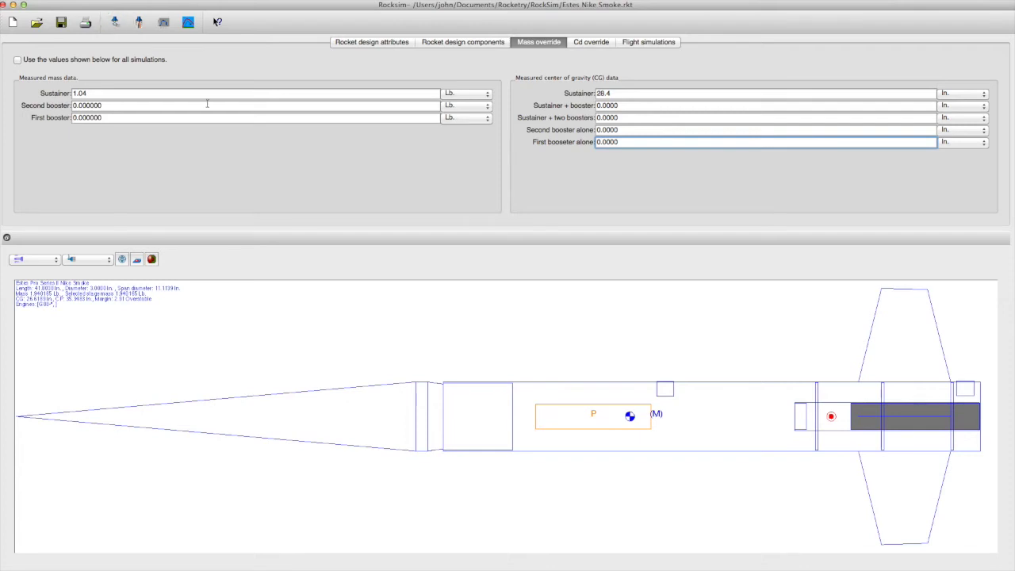
{"action": "left_click", "coordinate": [116, 23]}
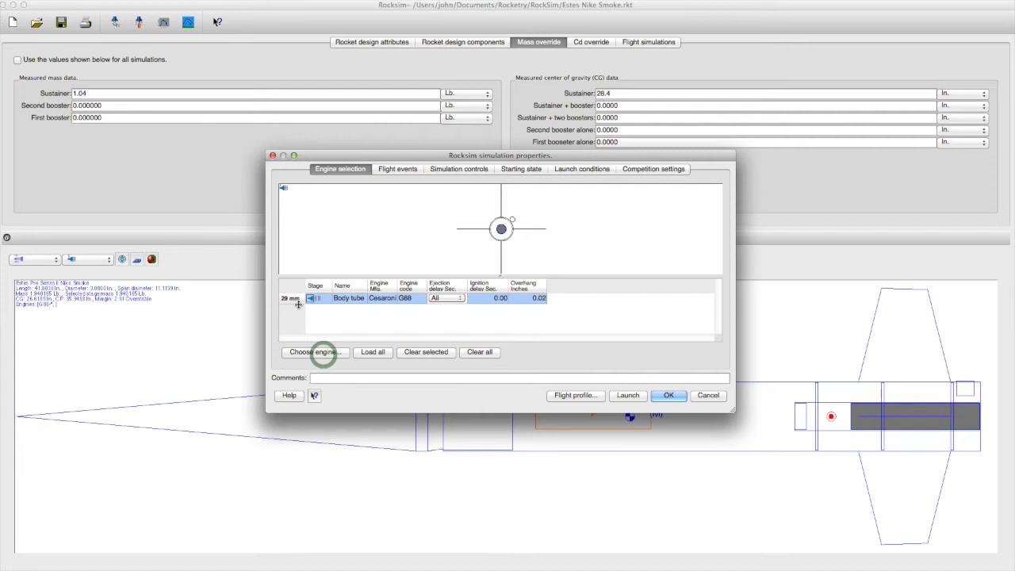
- Load the Cesaroni G88 engine and launch the flight simulation, reaching 1084.21 ft max altitude
{"action": "left_click", "coordinate": [324, 358]}
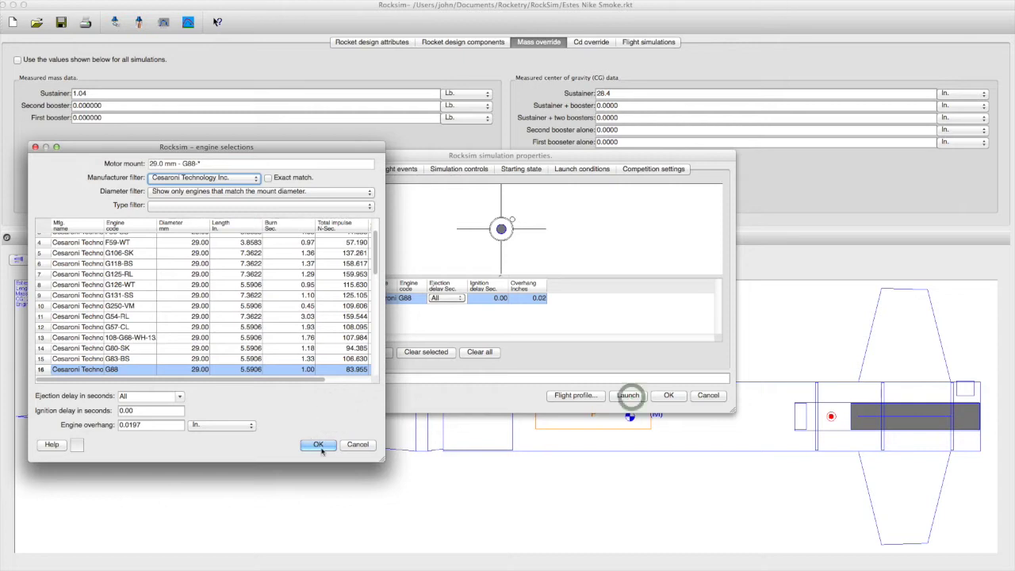
{"action": "left_click", "coordinate": [318, 445]}
{"action": "left_click", "coordinate": [632, 399]}
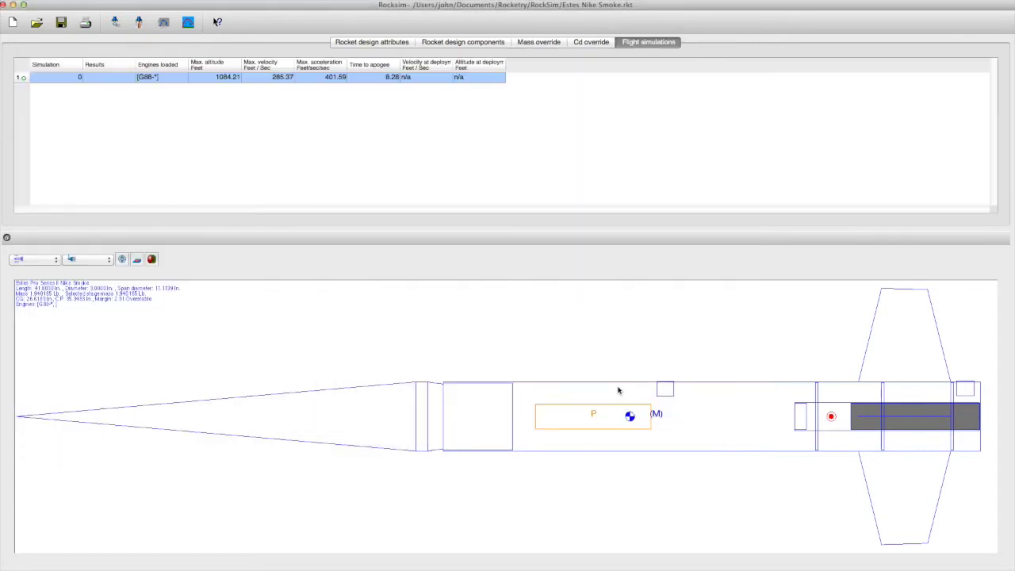
{"action": "left_click", "coordinate": [24, 78]}
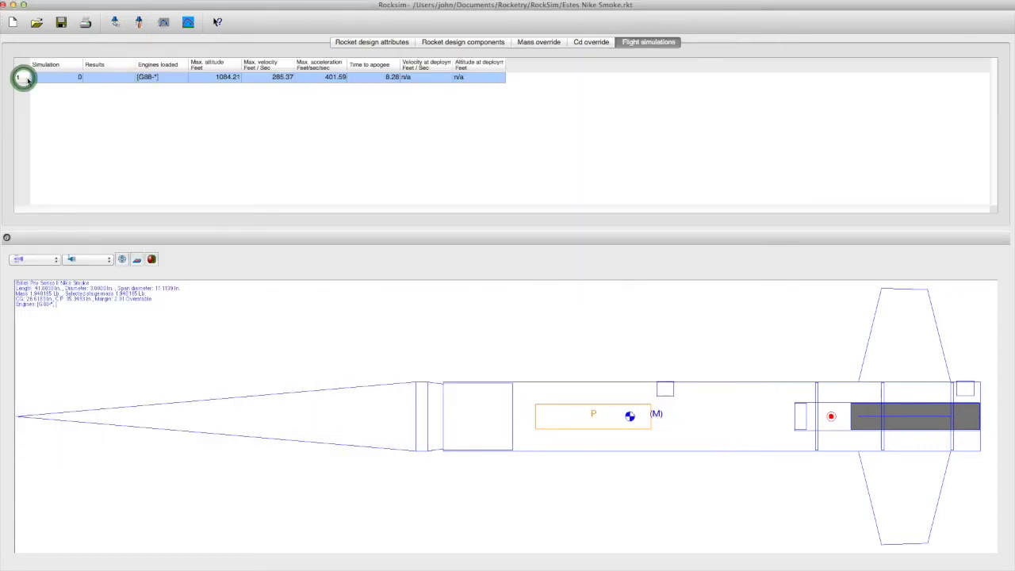
{"action": "left_click", "coordinate": [23, 79]}
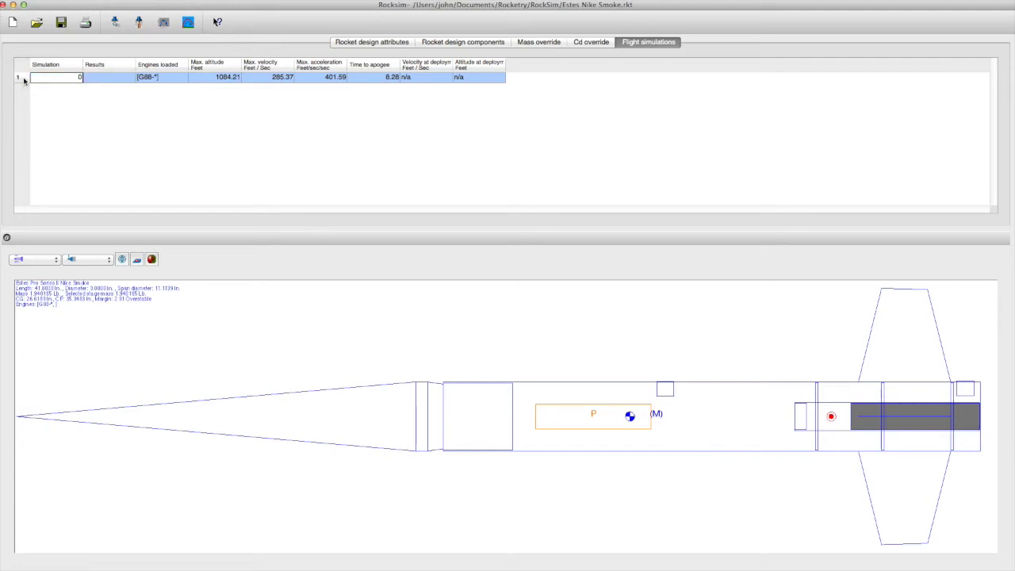
{"action": "left_click", "coordinate": [24, 79]}
{"action": "left_click", "coordinate": [119, 78]}
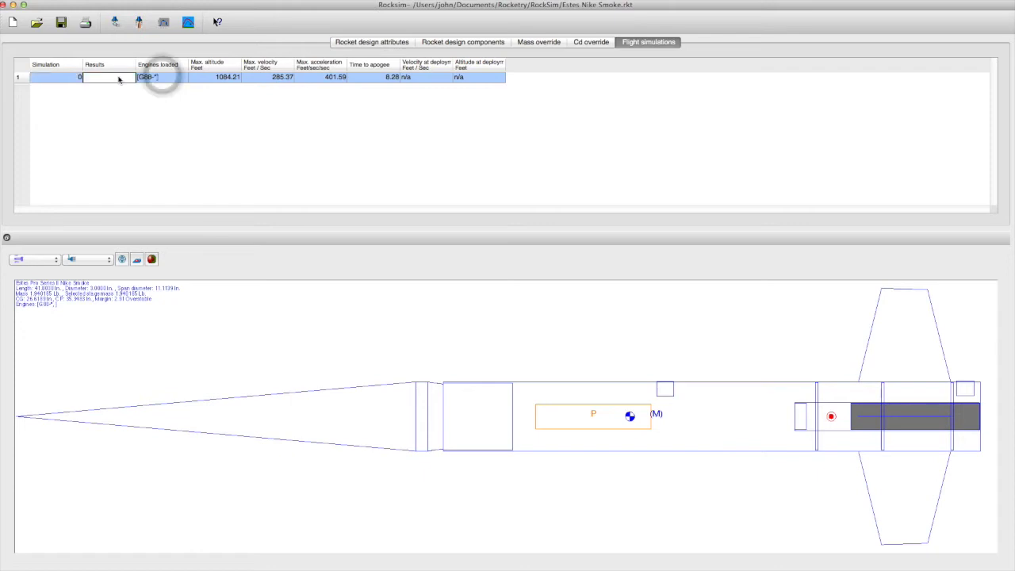
{"action": "double_click", "coordinate": [163, 77]}
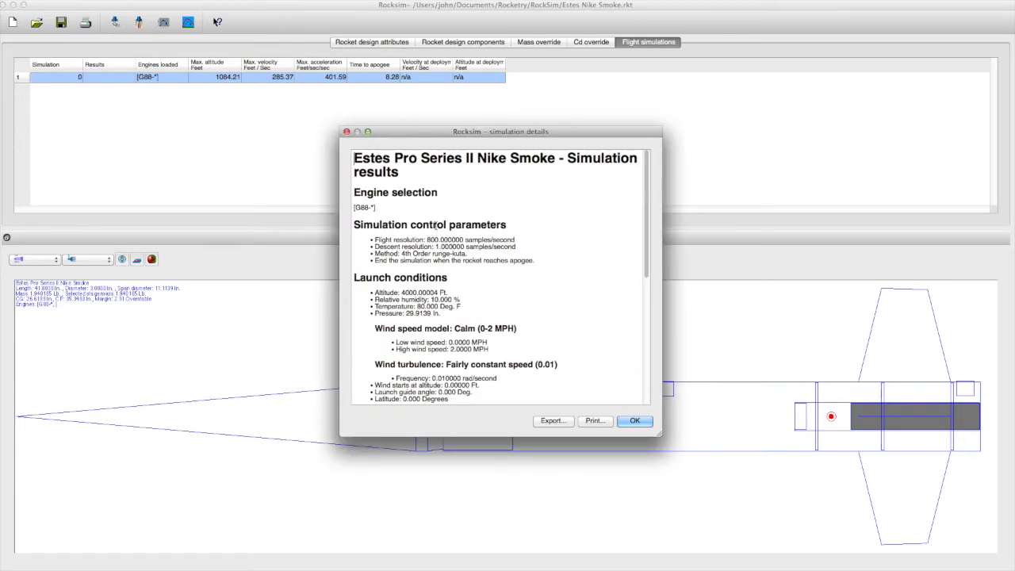
{"action": "scroll", "coordinate": [435, 226], "scroll_direction": "down", "scroll_amount": 3}
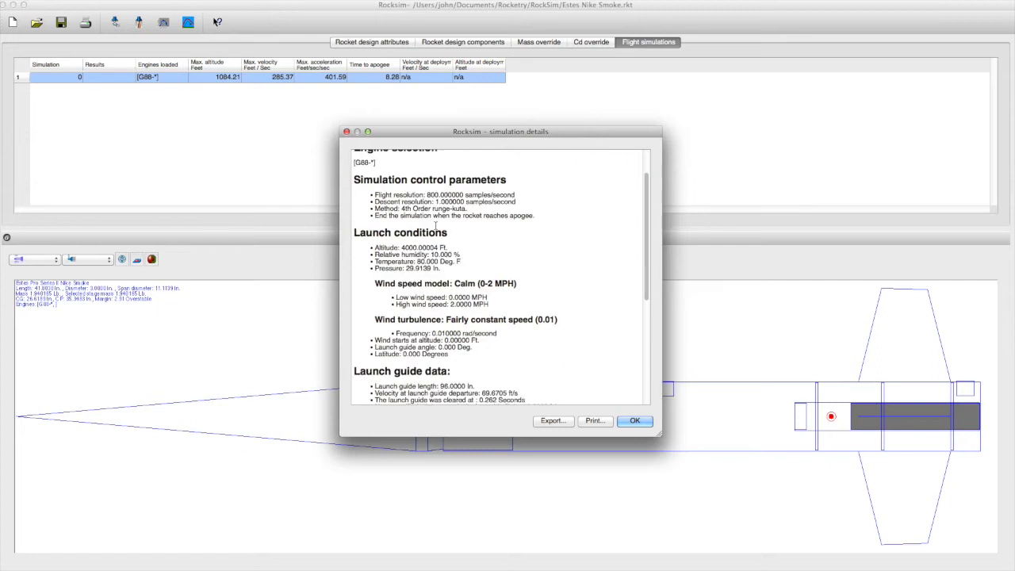
{"action": "scroll", "coordinate": [435, 226], "scroll_direction": "down", "scroll_amount": 2}
{"action": "scroll", "coordinate": [435, 226], "scroll_direction": "down", "scroll_amount": 6}
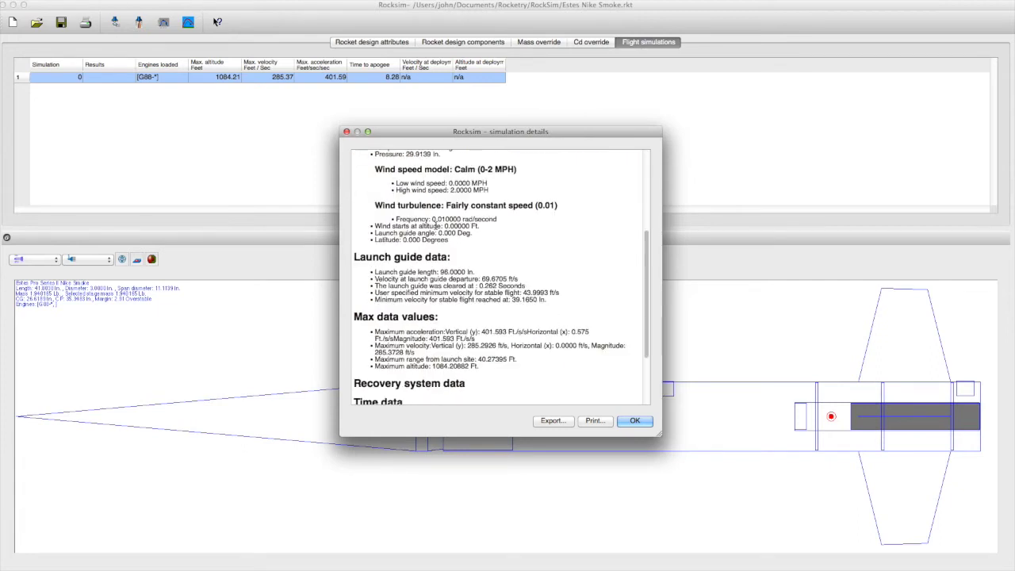
{"action": "scroll", "coordinate": [435, 226], "scroll_direction": "down", "scroll_amount": 6}
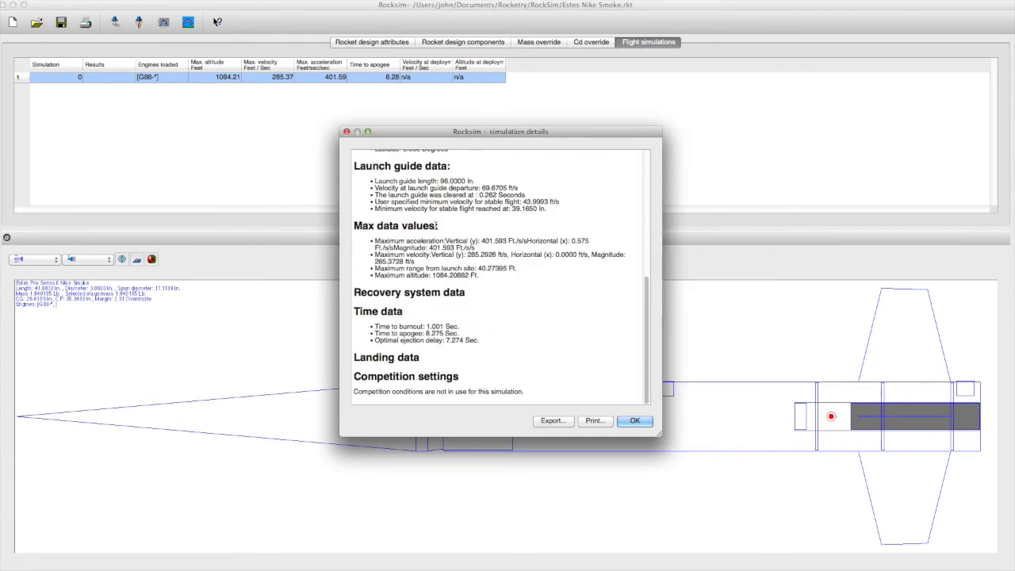
{"action": "left_click", "coordinate": [446, 340]}
{"action": "left_click_drag", "start_coordinate": [446, 340], "coordinate": [449, 342]}
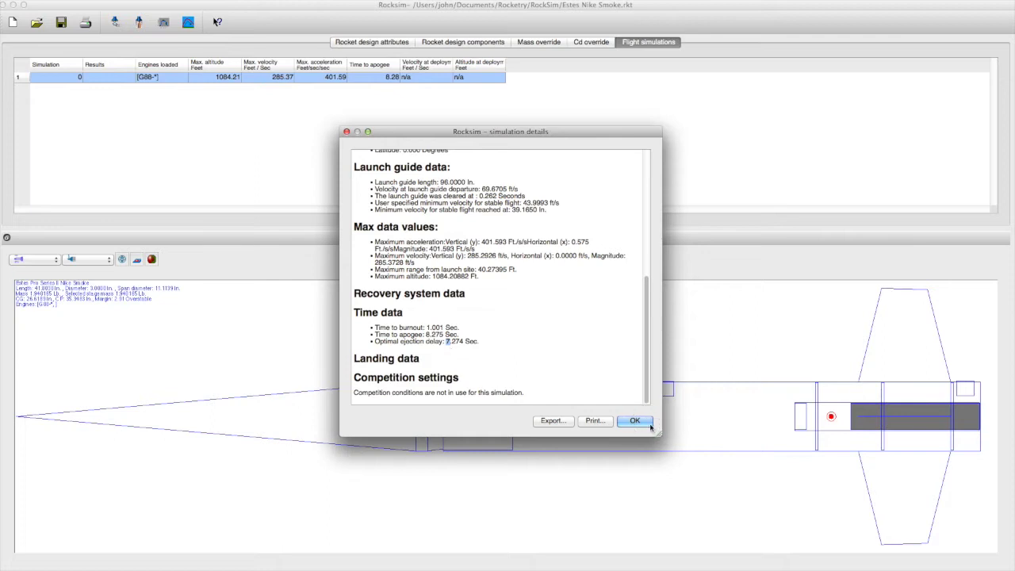
{"action": "left_click", "coordinate": [635, 421]}
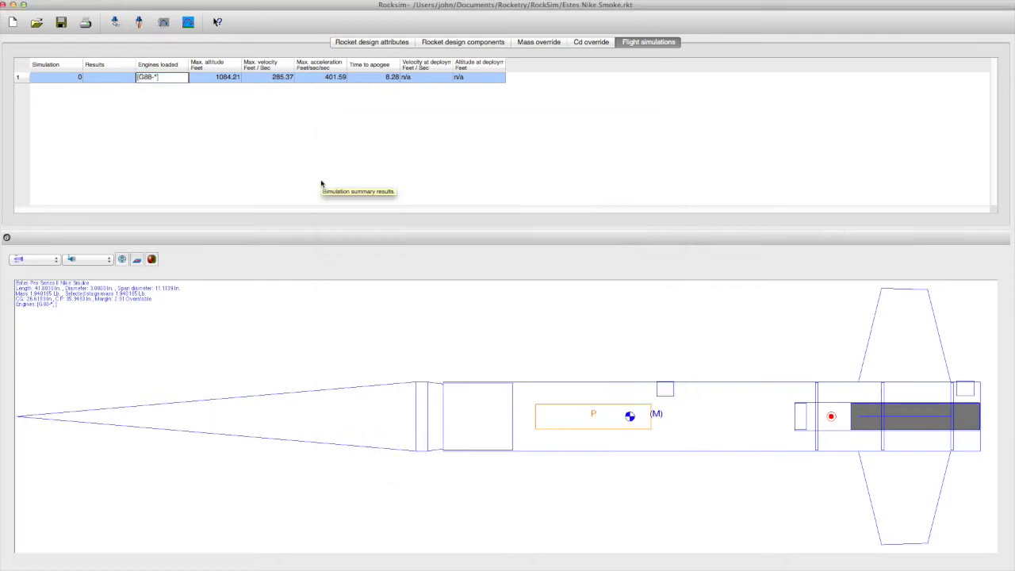